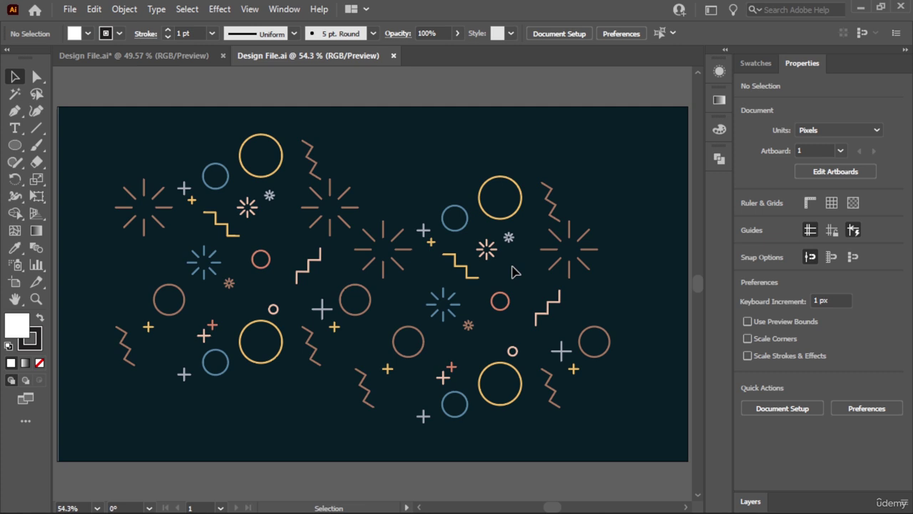
pyautogui.click(505, 365)
pyautogui.keyDown('shift'); pyautogui.click(497, 223); pyautogui.keyUp('shift')
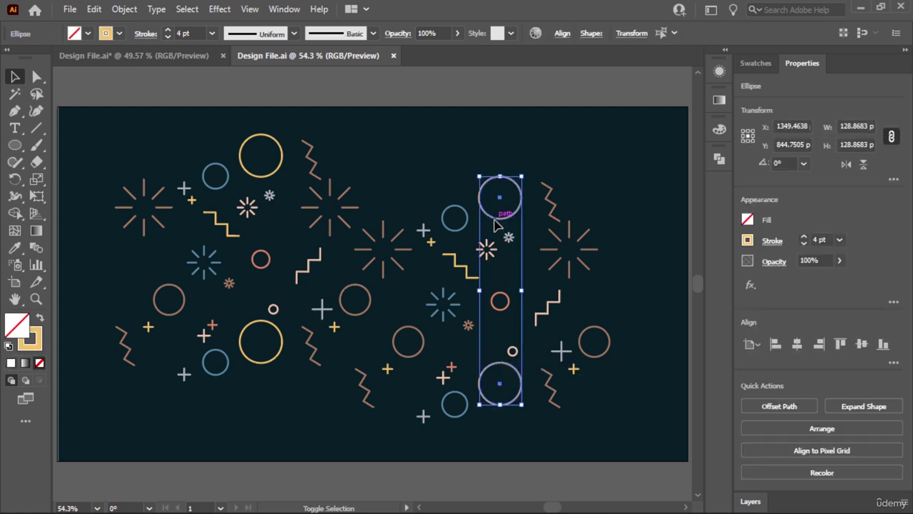
pyautogui.click(422, 165)
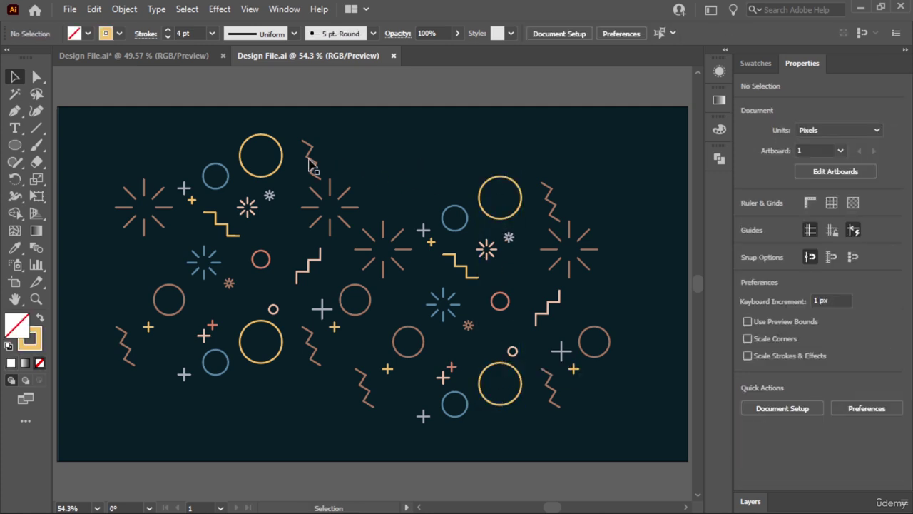
# Select all four large yellow circles together one by one and clear the selection
pyautogui.click(501, 218)
pyautogui.keyDown('shift'); pyautogui.click(272, 176); pyautogui.keyUp('shift')
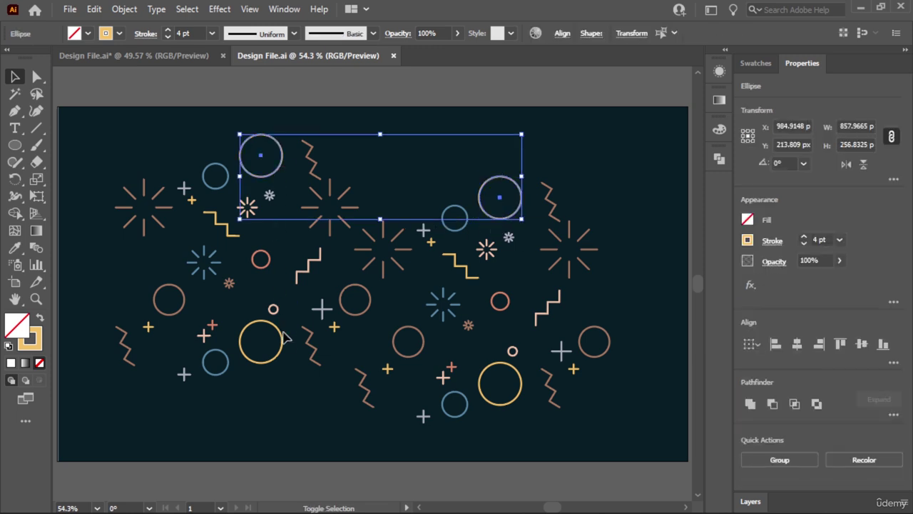
pyautogui.keyDown('shift'); pyautogui.click(282, 337); pyautogui.keyUp('shift')
pyautogui.keyDown('shift'); pyautogui.click(489, 404); pyautogui.keyUp('shift')
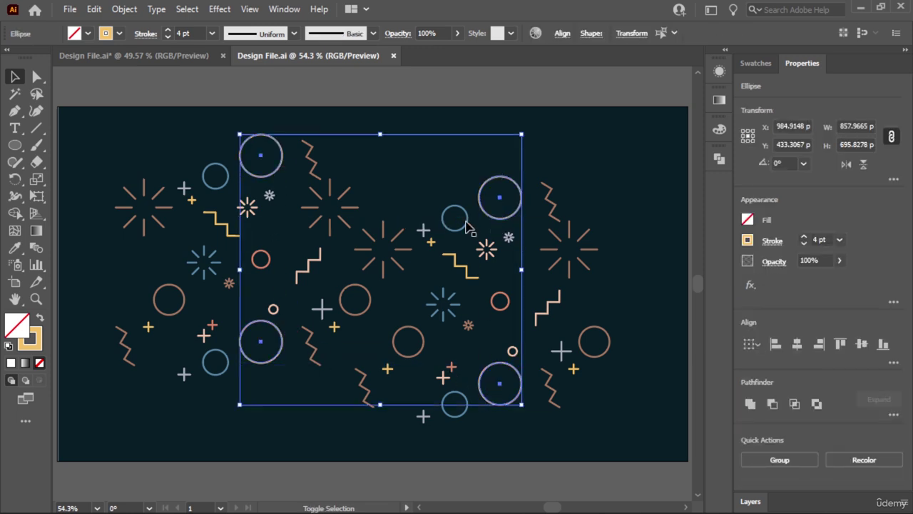
pyautogui.click(585, 136)
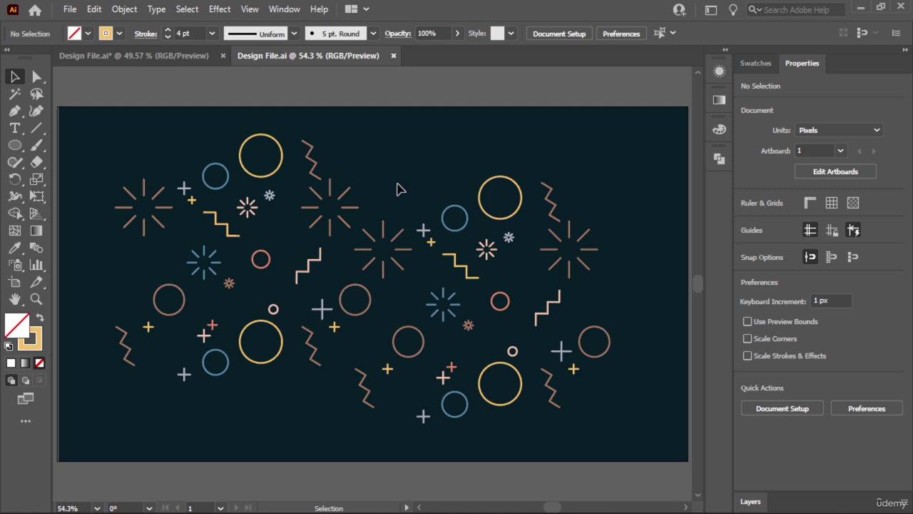
# Close the other Design File.ai document, the one shown at 49.57% zoom
pyautogui.click(222, 57)
pyautogui.click(526, 282)
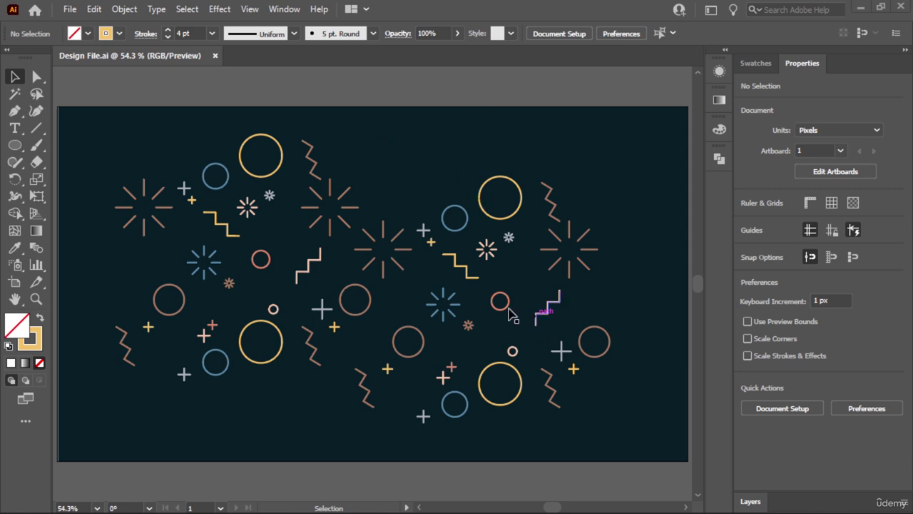
# Select the brown circle near the artboard's centre, extend the selection to all objects of the same Shape, and deselect
pyautogui.click(370, 299)
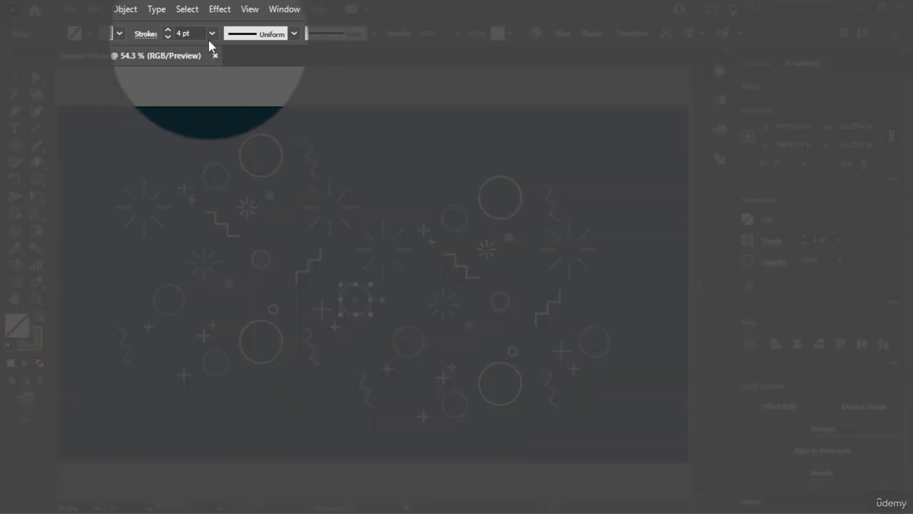
pyautogui.click(189, 13)
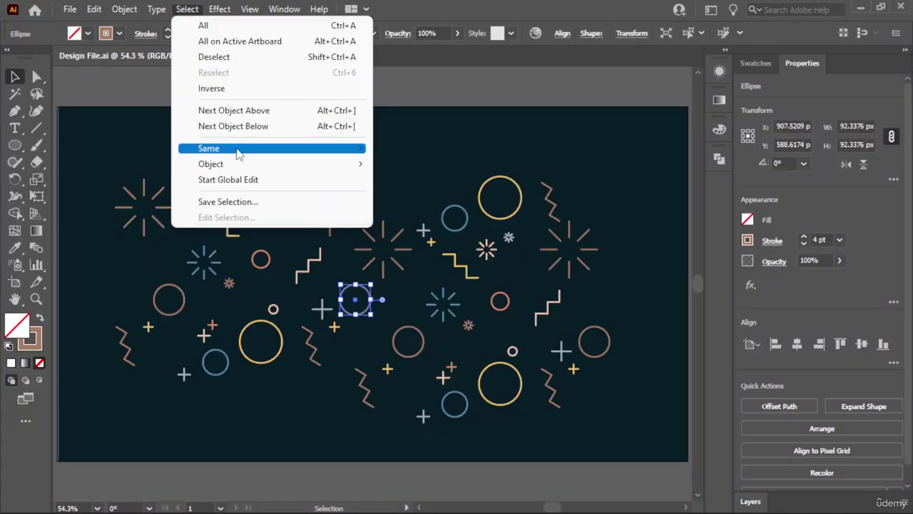
pyautogui.moveTo(210, 156)
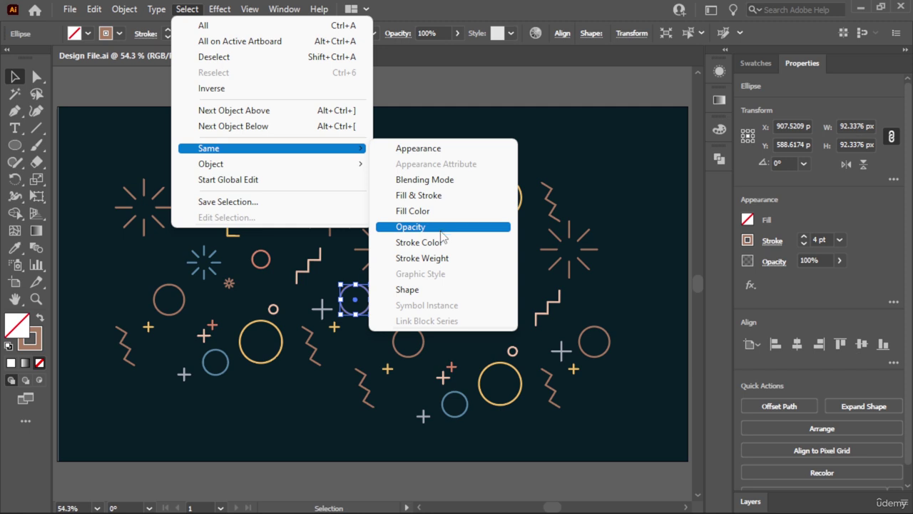
pyautogui.click(422, 289)
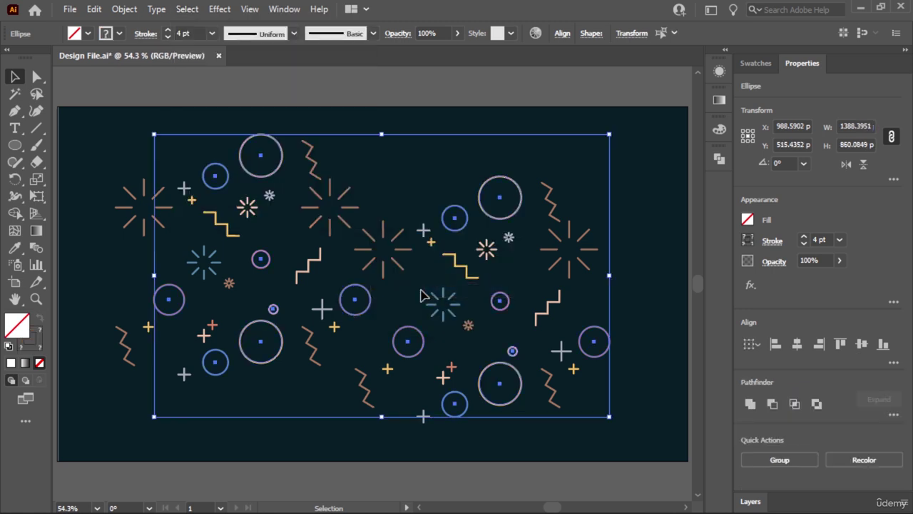
pyautogui.hotkey('ctrl', '-')
pyautogui.hotkey('ctrl', '-')
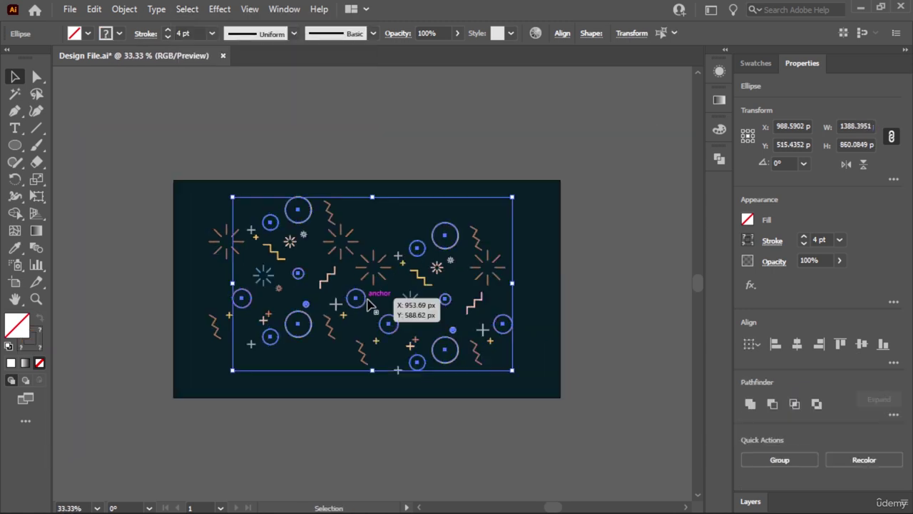
pyautogui.click(366, 306)
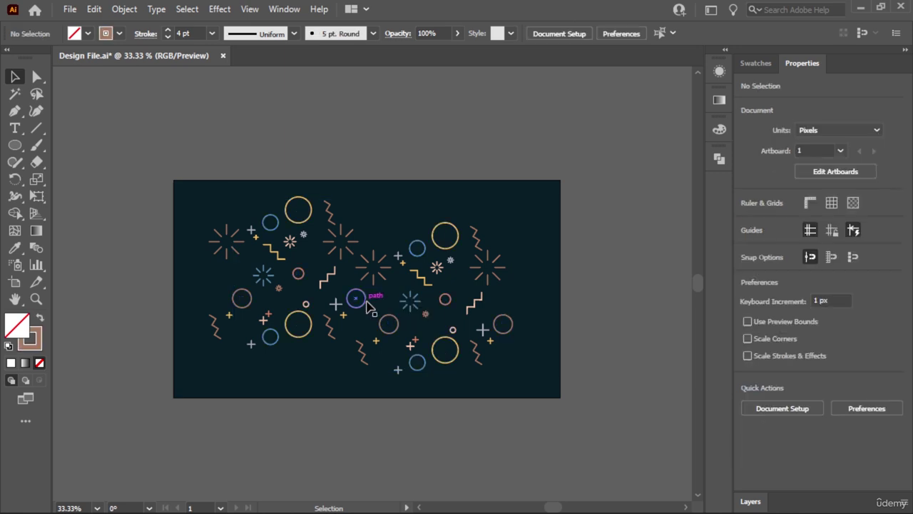
# Select every object with the same Shape as the central brown circle and move them above the artboard
pyautogui.click(362, 301)
pyautogui.click(187, 9)
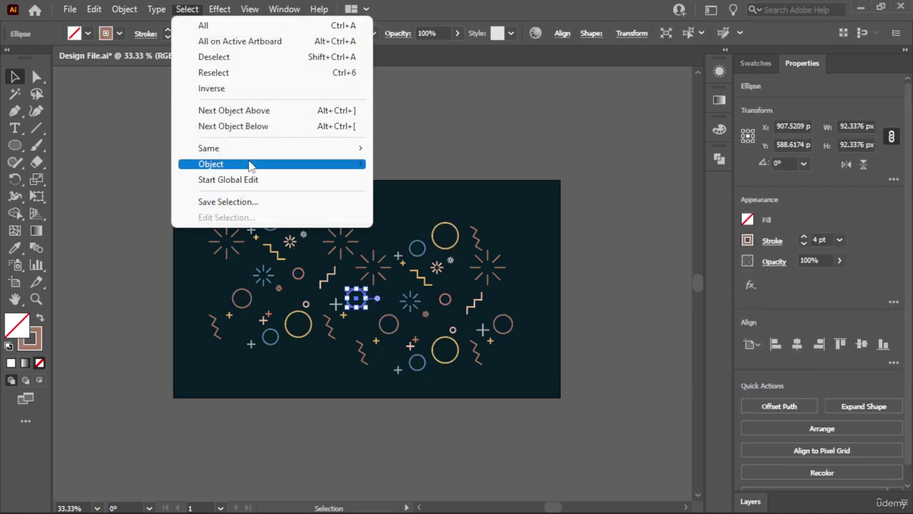
pyautogui.moveTo(261, 151)
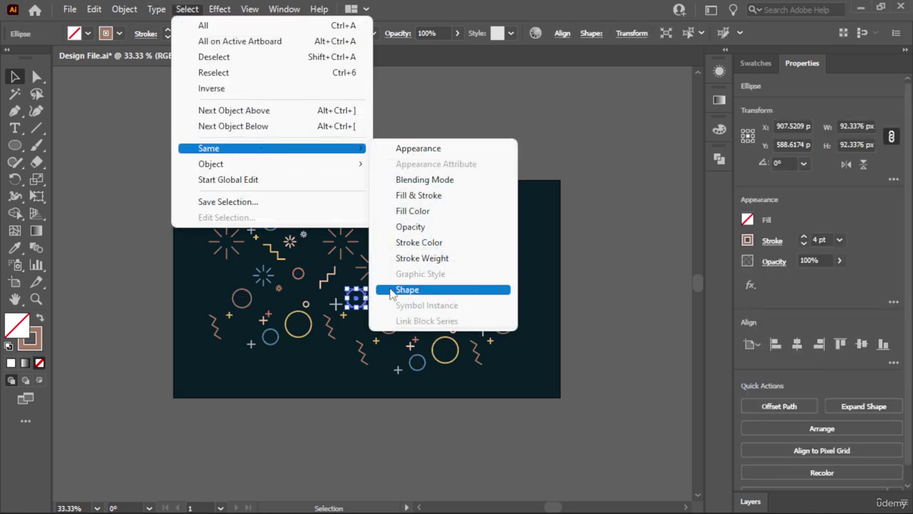
pyautogui.click(399, 289)
pyautogui.moveTo(371, 301); pyautogui.dragTo(387, 92)
pyautogui.click(638, 142)
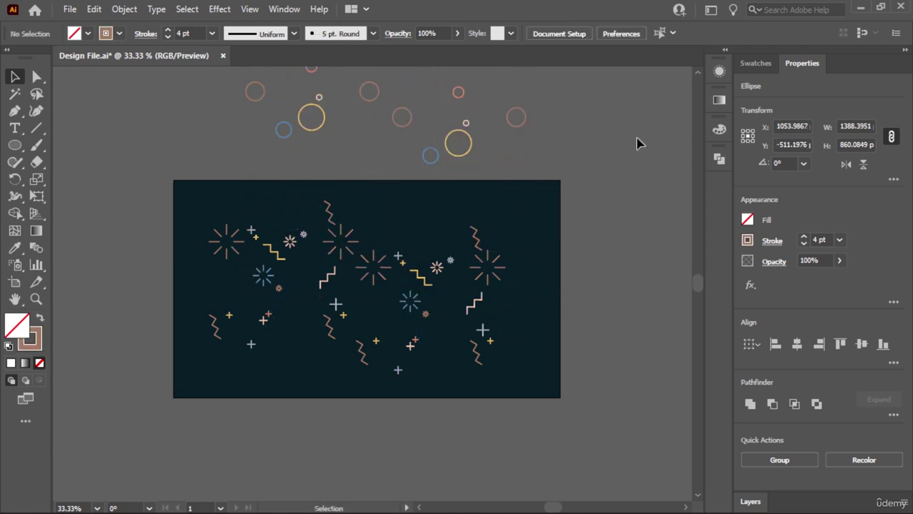
# Undo the move of the circles and clear the selection
pyautogui.moveTo(637, 142); pyautogui.dragTo(547, 292)
pyautogui.hotkey('ctrl', 'z')
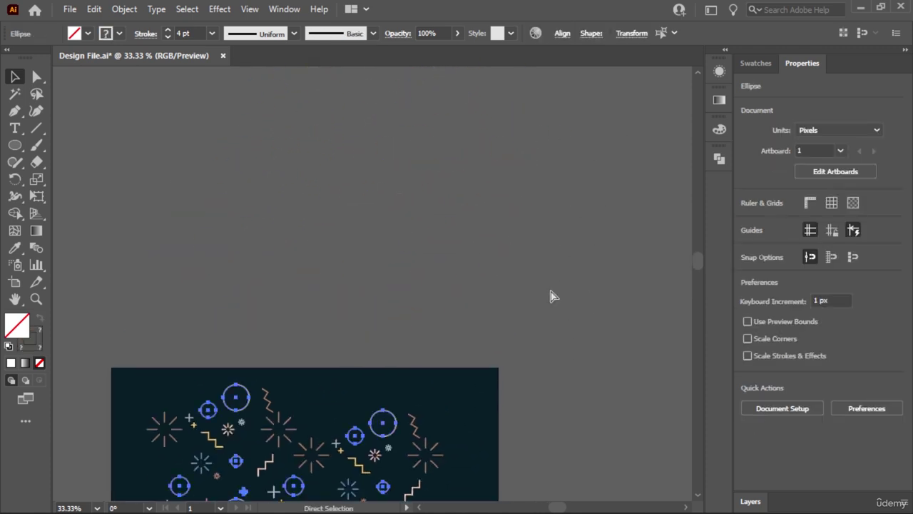
pyautogui.moveTo(333, 297); pyautogui.dragTo(371, 187)
pyautogui.hotkey('ctrl', '0')
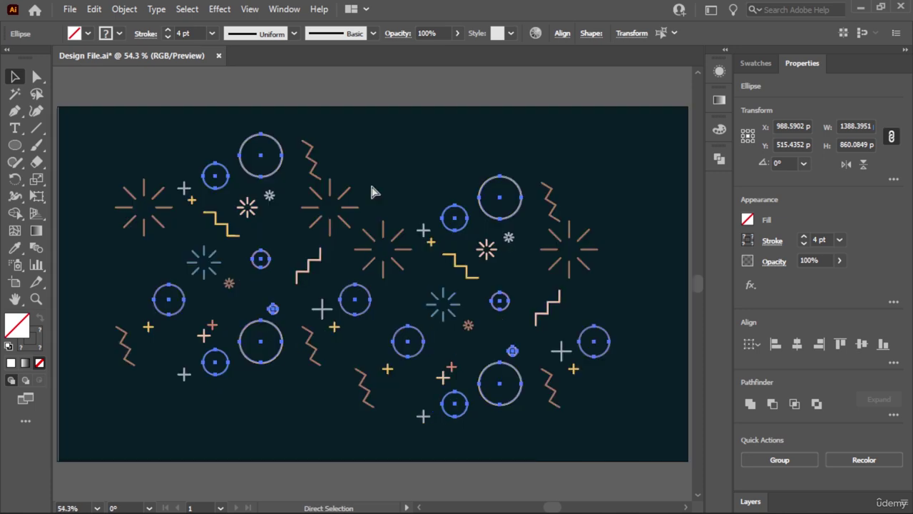
pyautogui.click(499, 128)
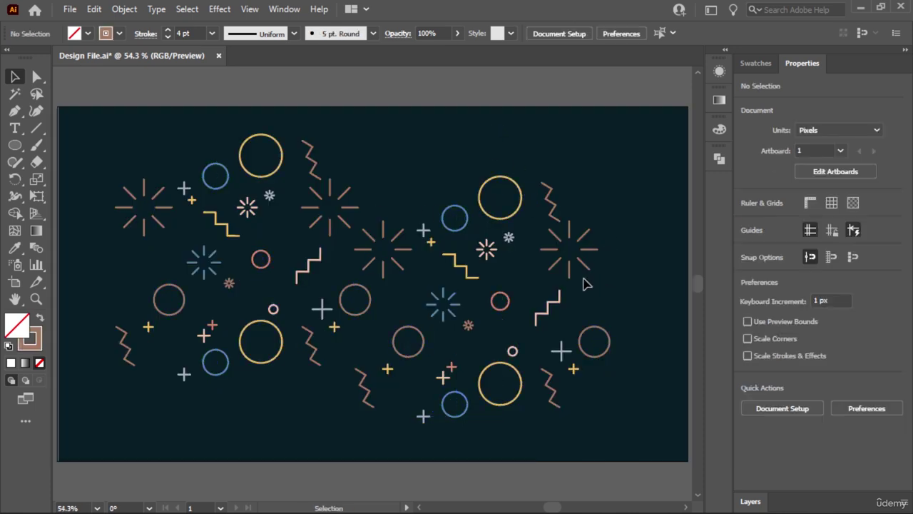
# Select the upper-right brown zigzag and extend the selection to all objects with the same Fill & Stroke
pyautogui.click(557, 212)
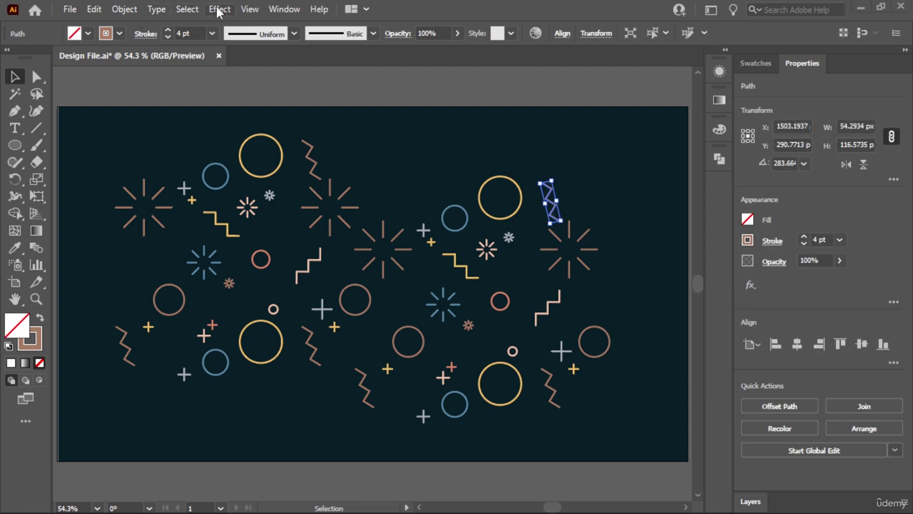
pyautogui.click(190, 13)
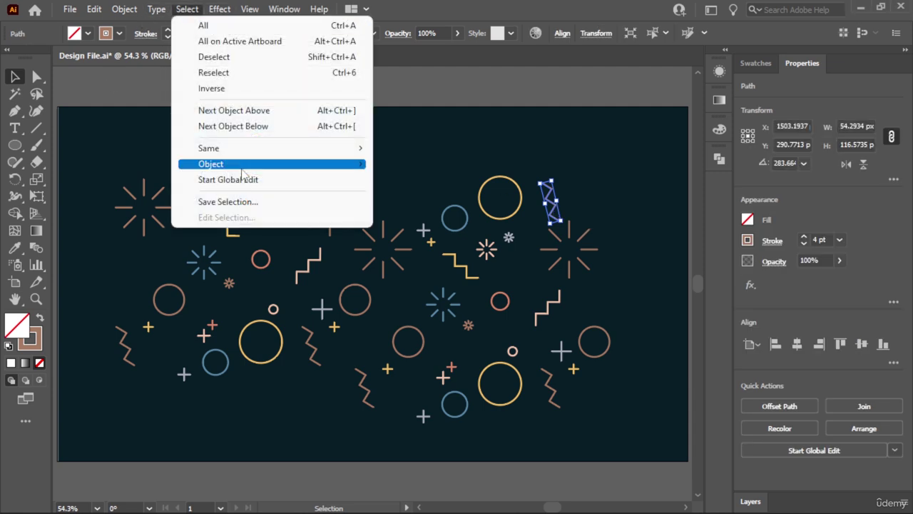
pyautogui.moveTo(249, 153)
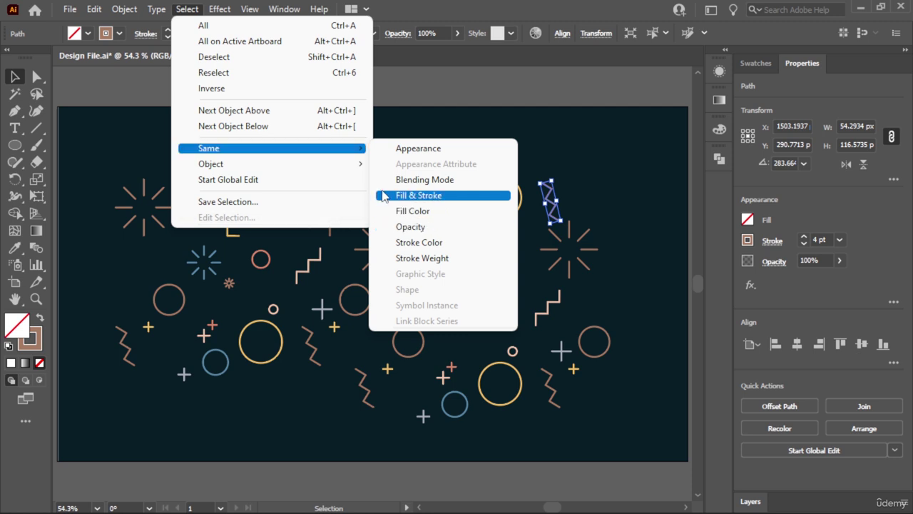
pyautogui.click(420, 202)
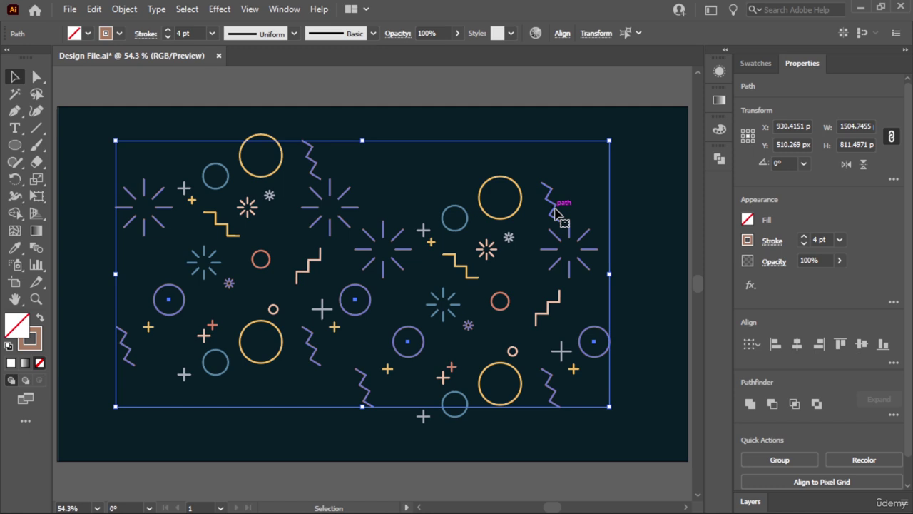
# Move the selected brown objects completely above the artboard and deselect them
pyautogui.press('a')
pyautogui.hotkey('ctrl', '-')
pyautogui.hotkey('ctrl', '-')
pyautogui.press('v')
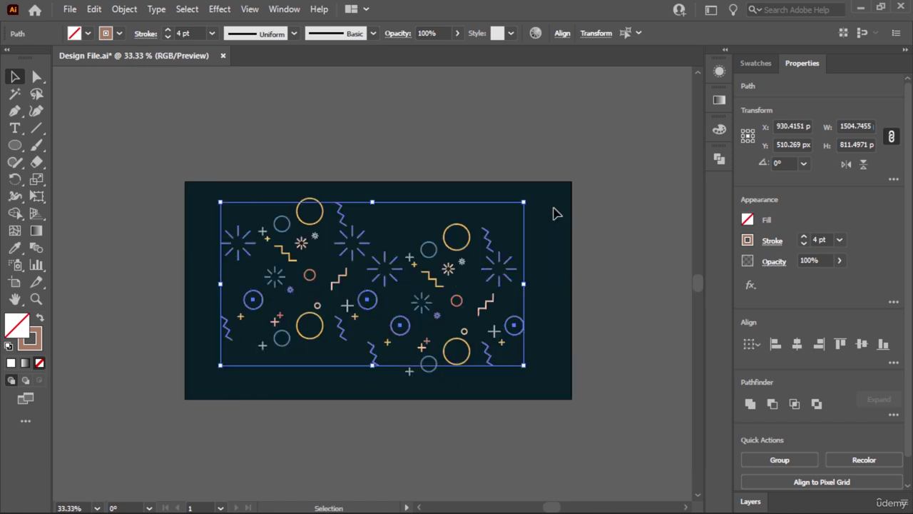
pyautogui.moveTo(489, 247); pyautogui.dragTo(507, 108)
pyautogui.moveTo(567, 118); pyautogui.dragTo(516, 229)
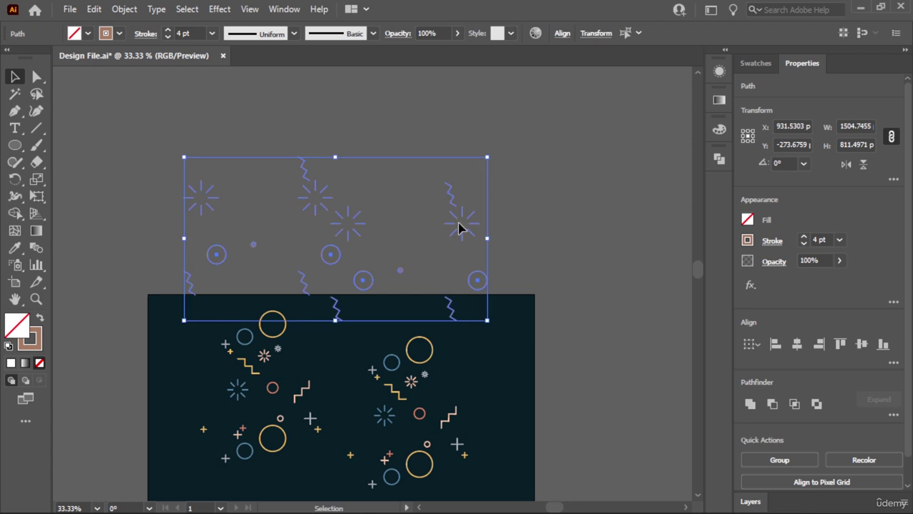
pyautogui.moveTo(458, 228); pyautogui.dragTo(451, 193)
pyautogui.click(546, 179)
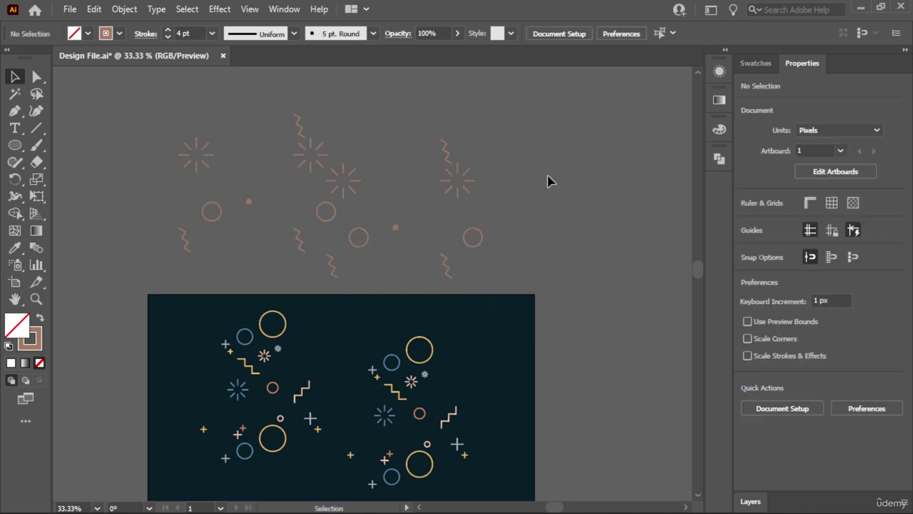
# Undo the moves of the brown objects so they are back on the artboard
pyautogui.press('a')
pyautogui.hotkey('ctrl', 'z')
pyautogui.hotkey('ctrl', 'z')
pyautogui.click(312, 214)
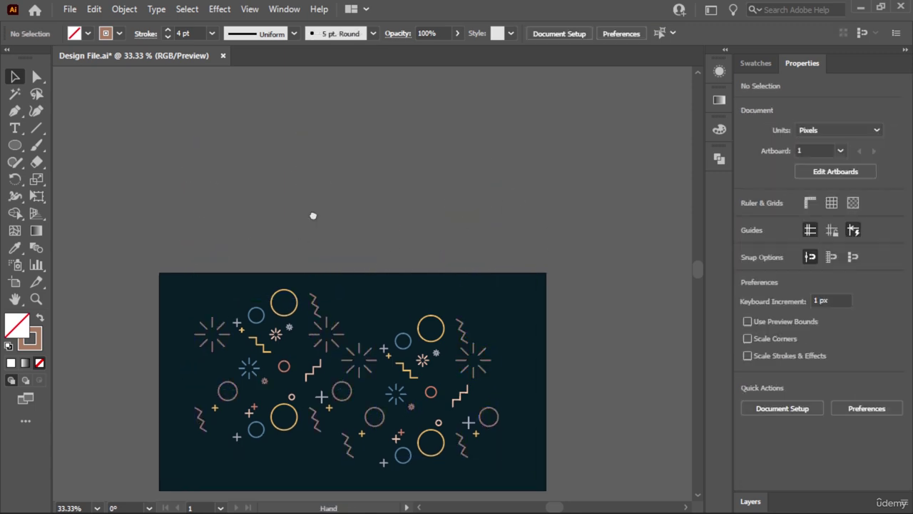
# Select the small peach burst on the artboard's right half and extend the selection to all objects with the same Stroke Color
pyautogui.scroll(-3, 314, 193)
pyautogui.hotkey('ctrl', '+')
pyautogui.press('v')
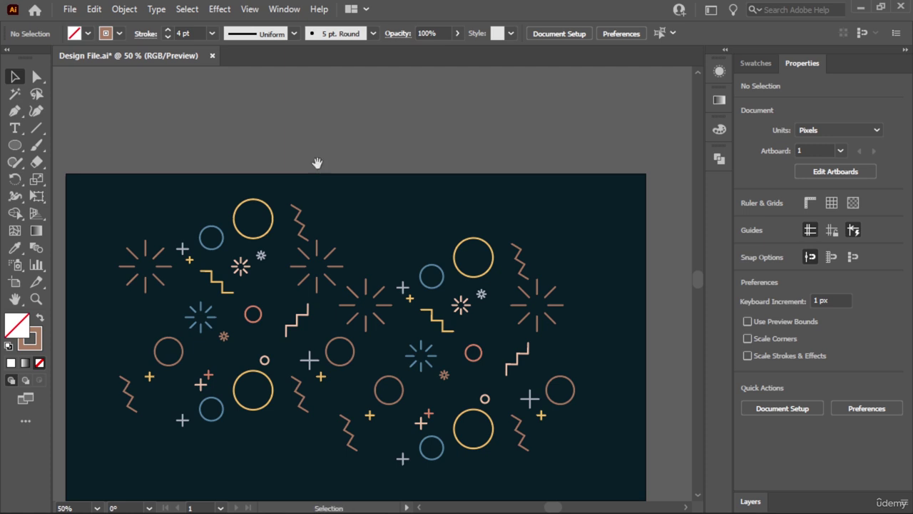
pyautogui.scroll(-2, 321, 165)
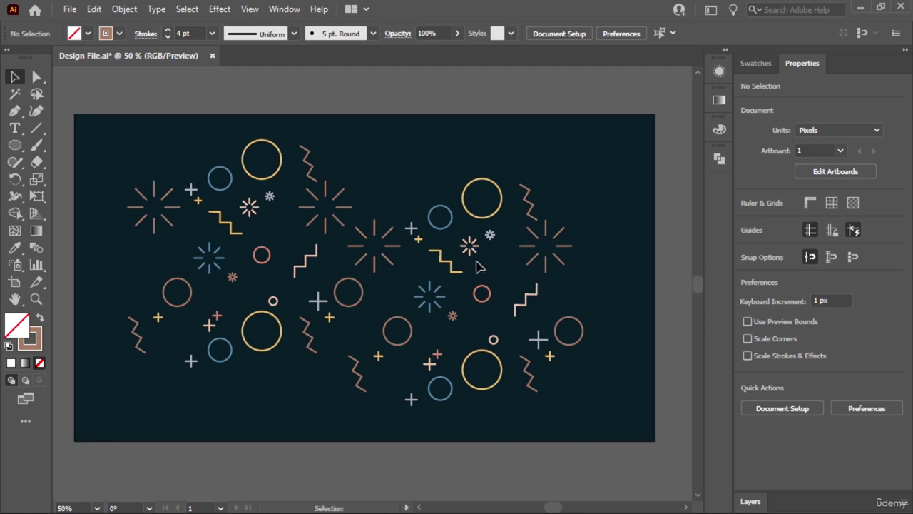
pyautogui.click(477, 247)
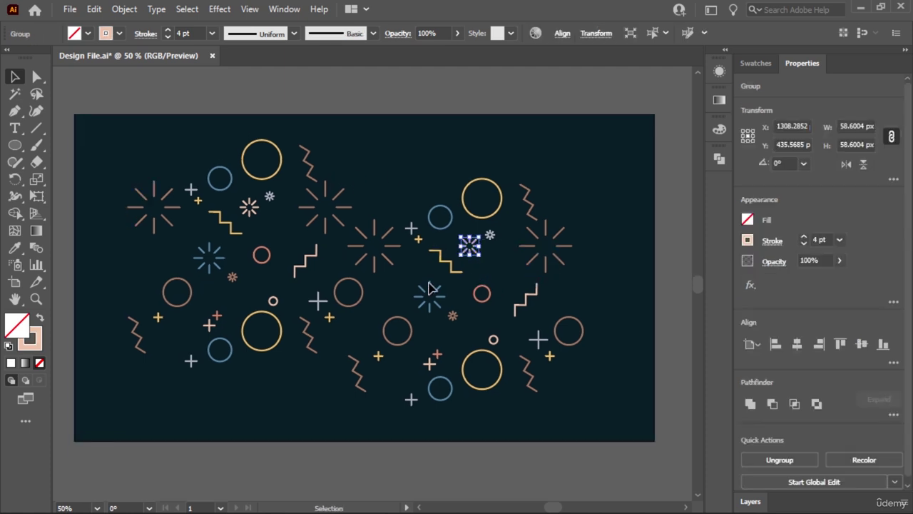
pyautogui.click(187, 10)
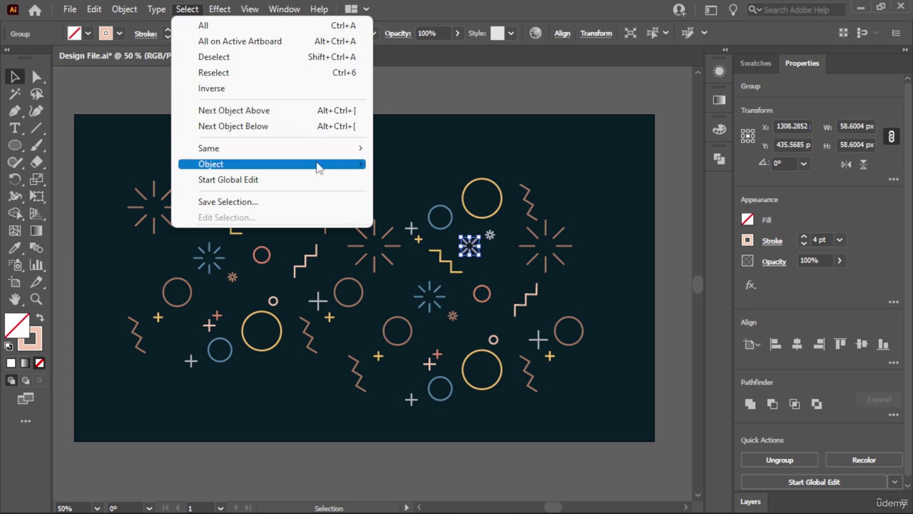
pyautogui.moveTo(314, 150)
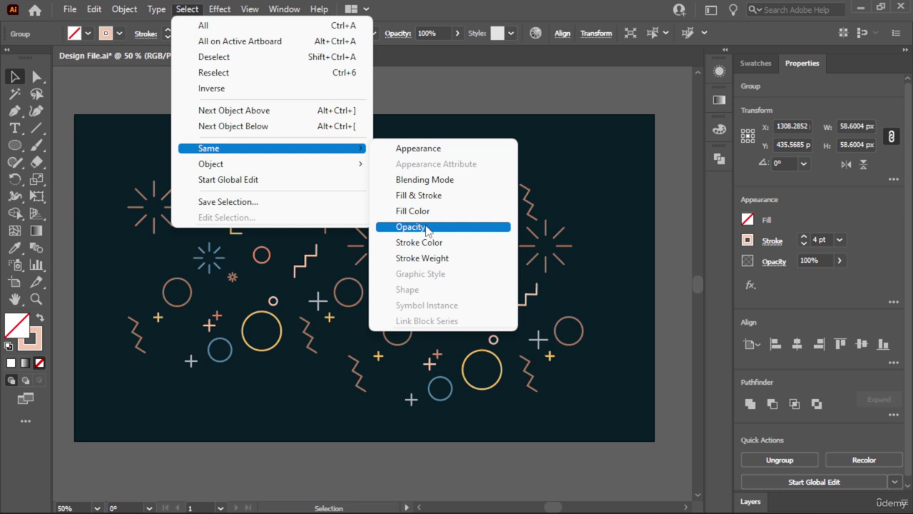
pyautogui.click(410, 243)
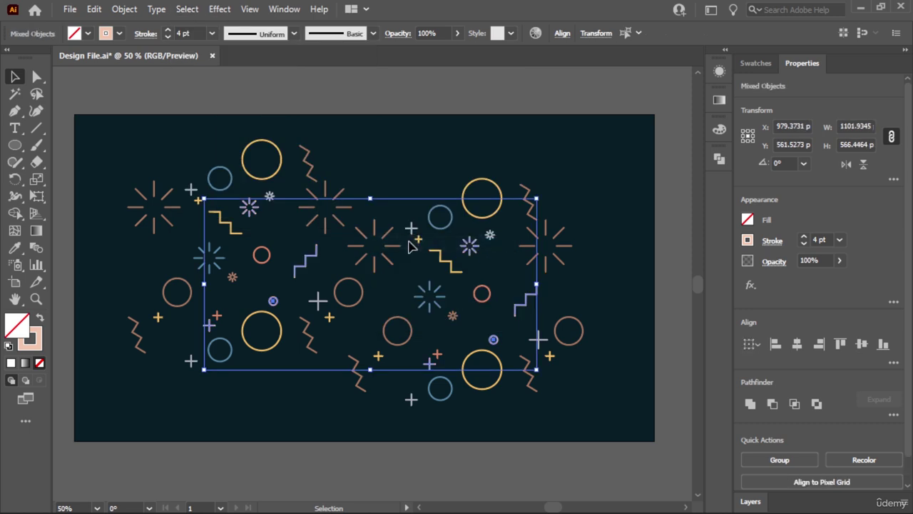
# Move the selected peach objects above the artboard and deselect them
pyautogui.hotkey('ctrl', '-')
pyautogui.hotkey('ctrl', '-')
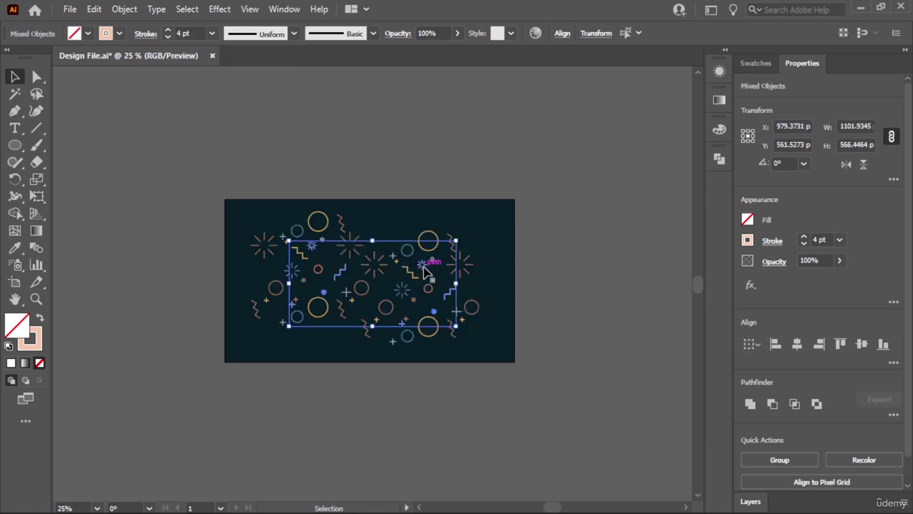
pyautogui.moveTo(425, 272); pyautogui.dragTo(424, 101)
pyautogui.click(510, 155)
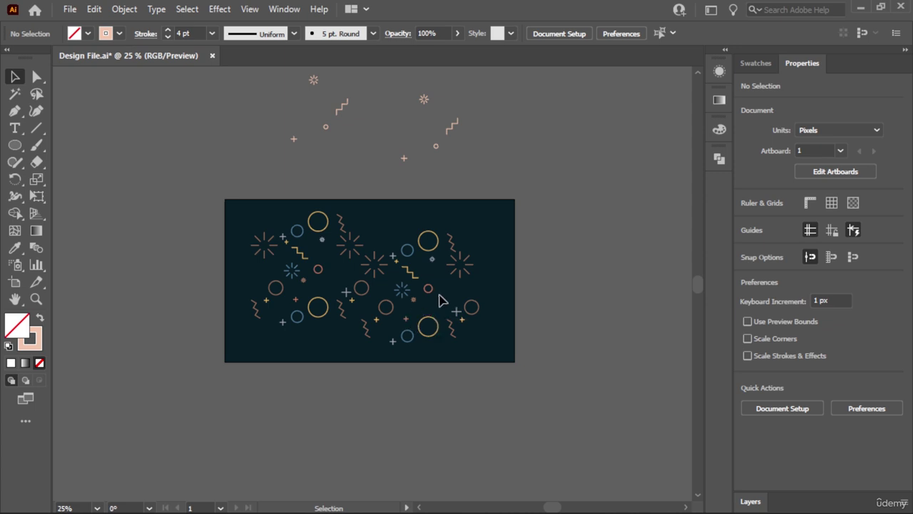
# Select the brown circle near the artboard's right edge and extend the selection to all objects with the same Stroke Color
pyautogui.click(472, 314)
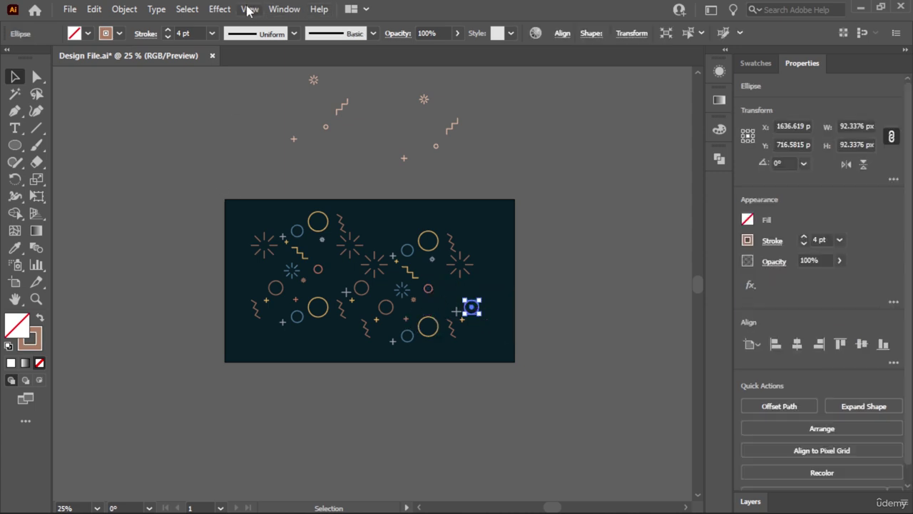
pyautogui.click(188, 10)
pyautogui.moveTo(285, 150)
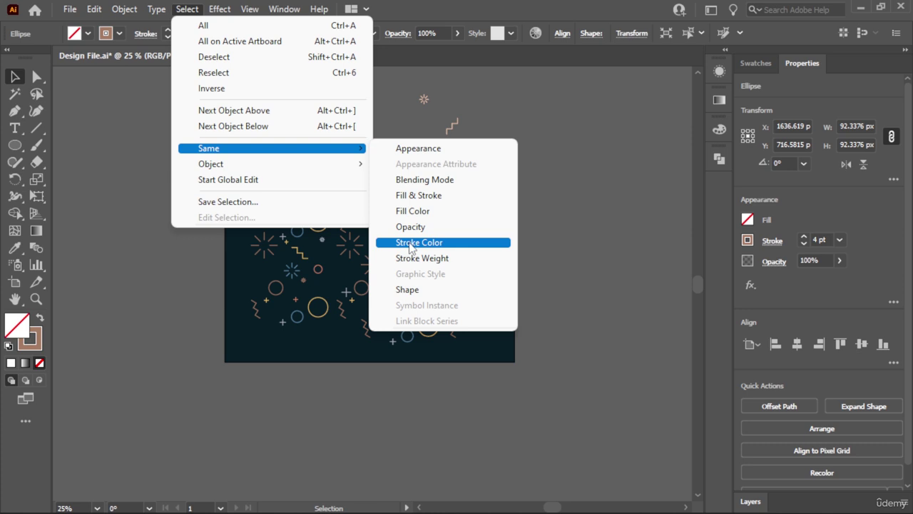
pyautogui.click(401, 243)
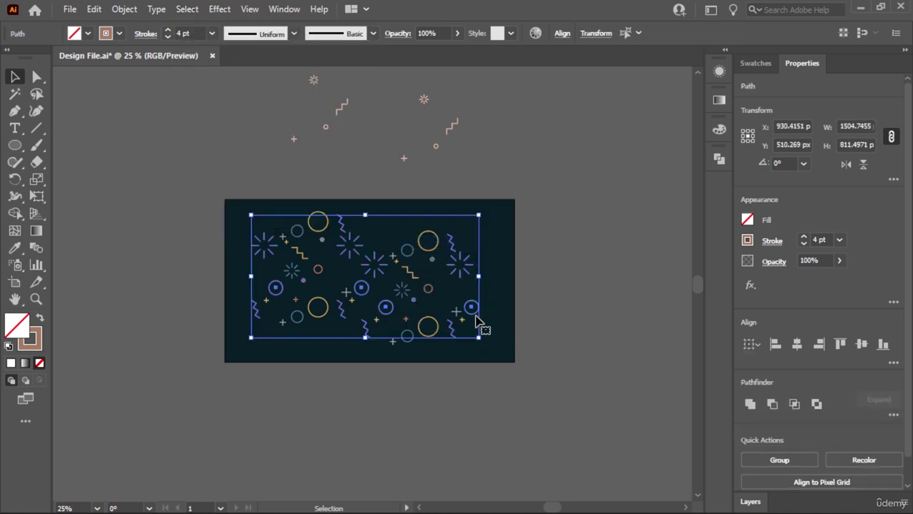
# Move the selected brown objects off the artboard to its upper right, clear of the peach objects, and deselect them
pyautogui.moveTo(477, 317); pyautogui.dragTo(670, 171)
pyautogui.hscroll(5, 504, 257)
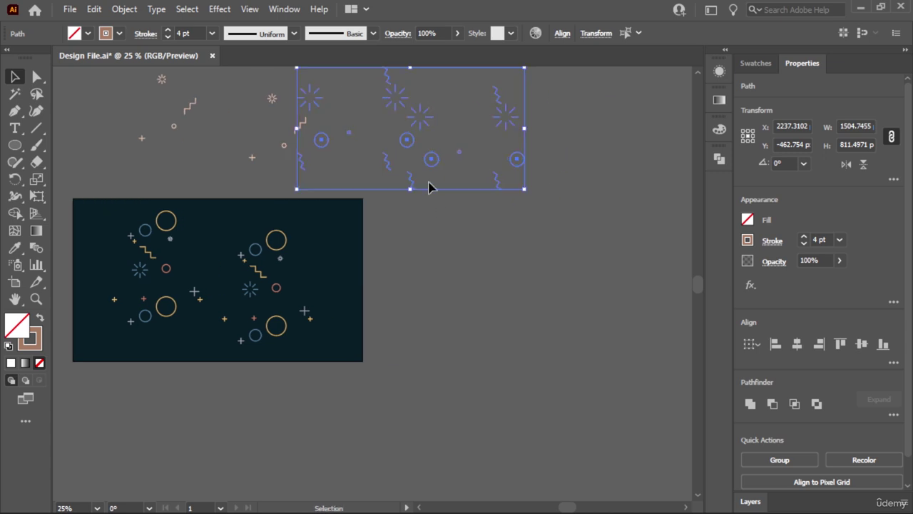
pyautogui.moveTo(445, 172); pyautogui.dragTo(504, 195)
pyautogui.click(423, 264)
pyautogui.hscroll(-3, 388, 236)
pyautogui.scroll(1, 388, 236)
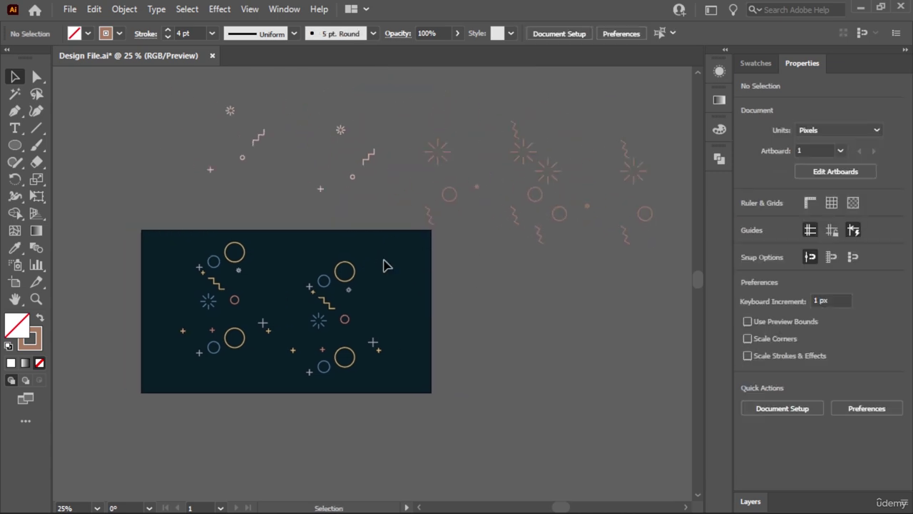
# Select the large yellow circle at the artboard's upper left and extend the selection to all objects with the same Stroke Color
pyautogui.hotkey('ctrl', '0')
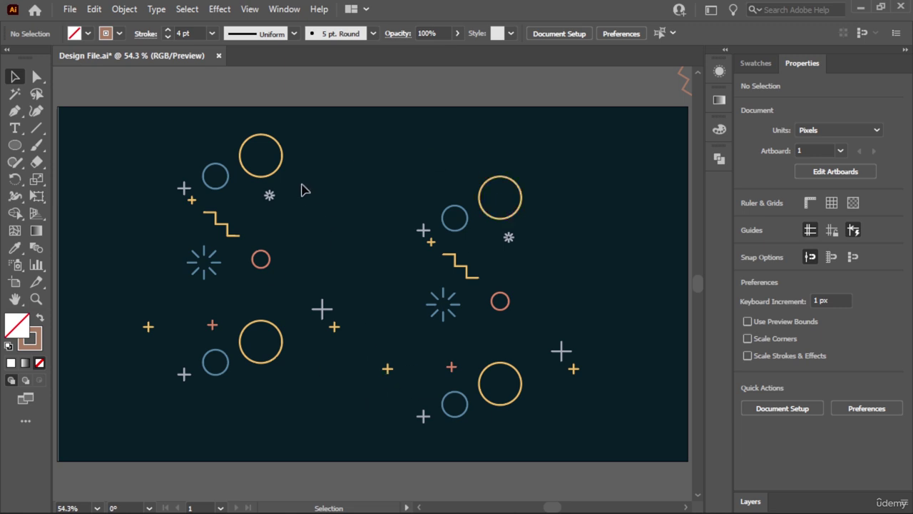
pyautogui.click(283, 161)
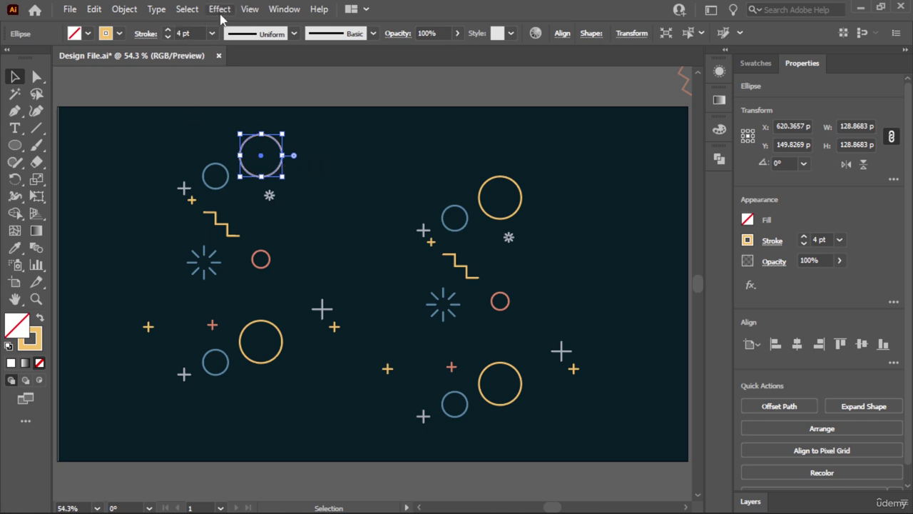
pyautogui.click(186, 10)
pyautogui.moveTo(267, 148)
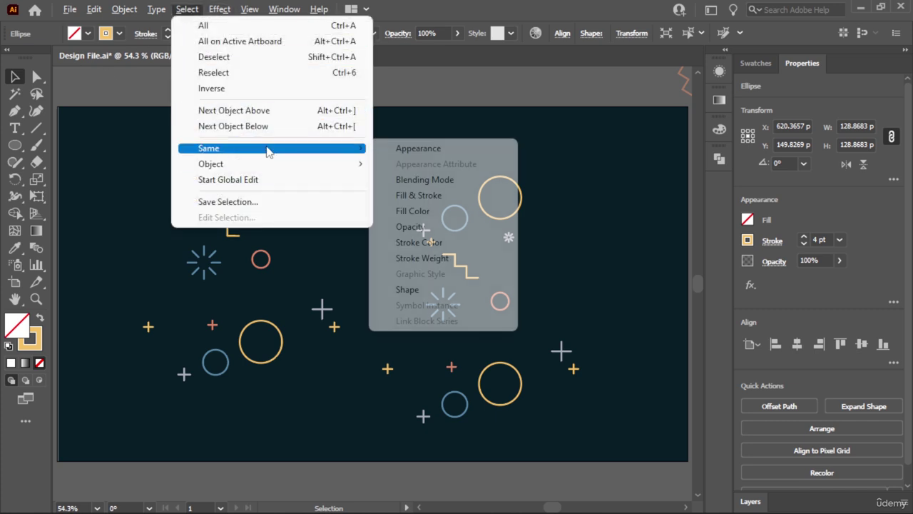
pyautogui.click(431, 242)
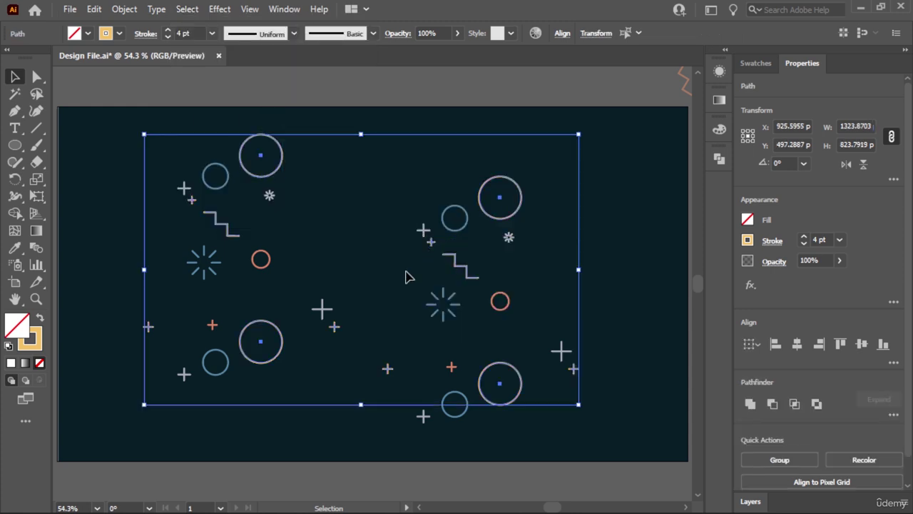
pyautogui.moveTo(280, 356)
pyautogui.mouseDown()
pyautogui.moveTo(279, 370)
pyautogui.moveTo(293, 347)
pyautogui.moveTo(279, 343)
pyautogui.mouseUp()
pyautogui.hotkey('ctrl', 'z')
# Recolor the selected yellow objects' stroke to red FC3544, deselect them, and collapse the color settings
pyautogui.doubleClick(33, 341)
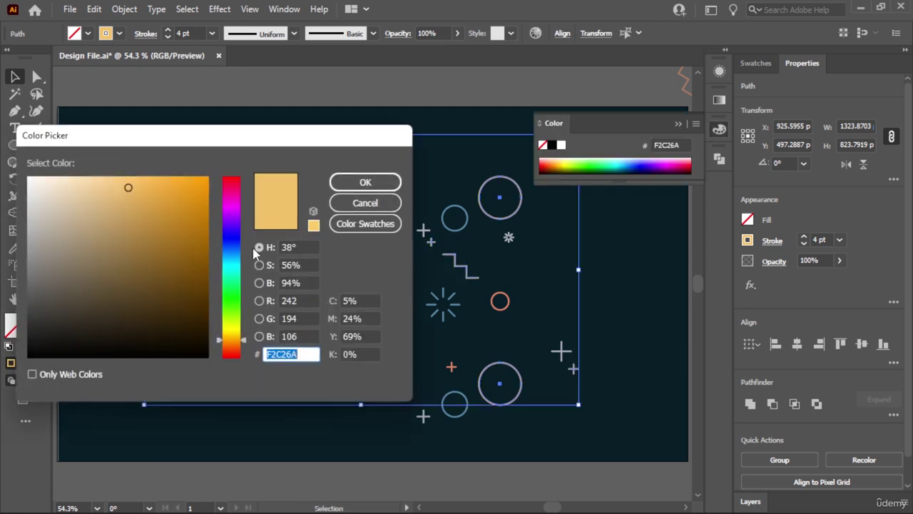
pyautogui.moveTo(235, 186); pyautogui.dragTo(232, 179)
pyautogui.click(171, 178)
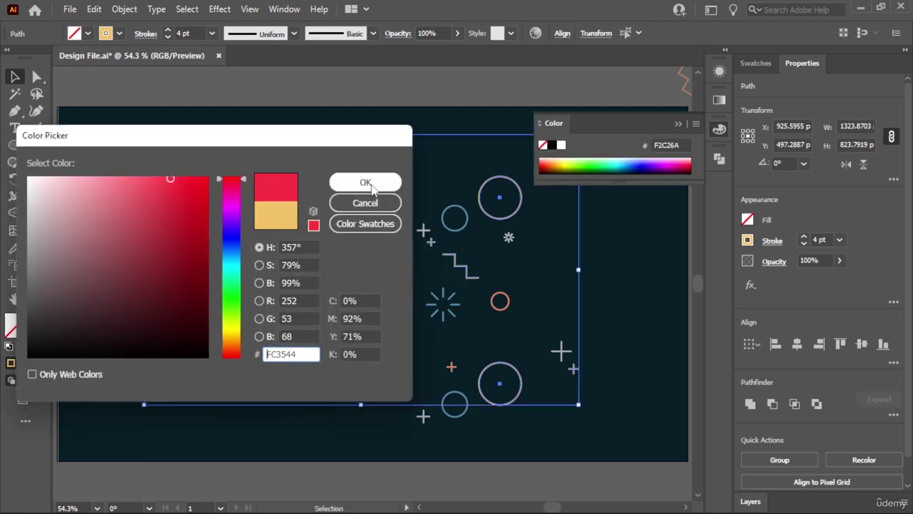
pyautogui.click(366, 182)
pyautogui.click(421, 120)
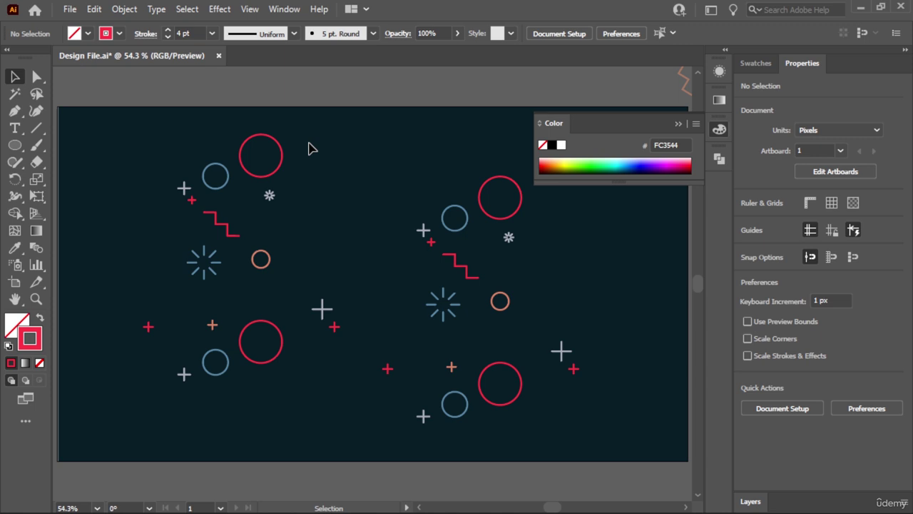
pyautogui.click(678, 124)
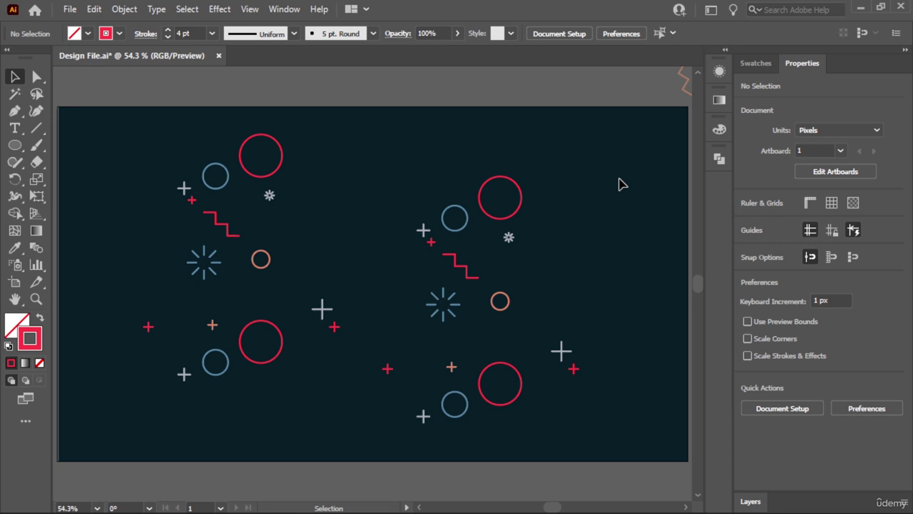